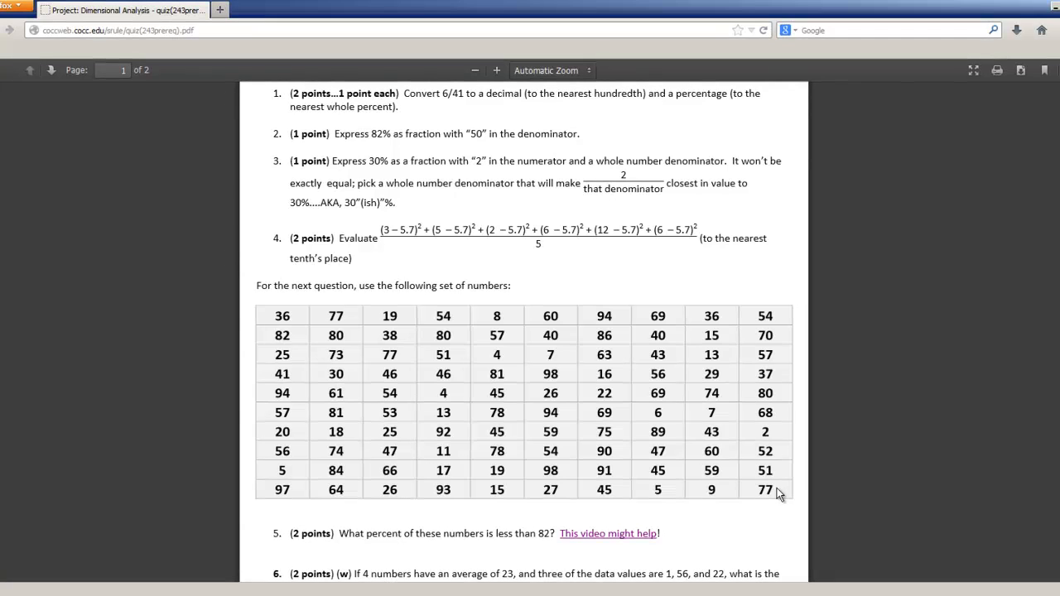
Copy the quiz text from the start of the page through the final 77 in the number table.
{"action": "left_click_drag", "start_coordinate": [777, 489], "coordinate": [774, 489]}
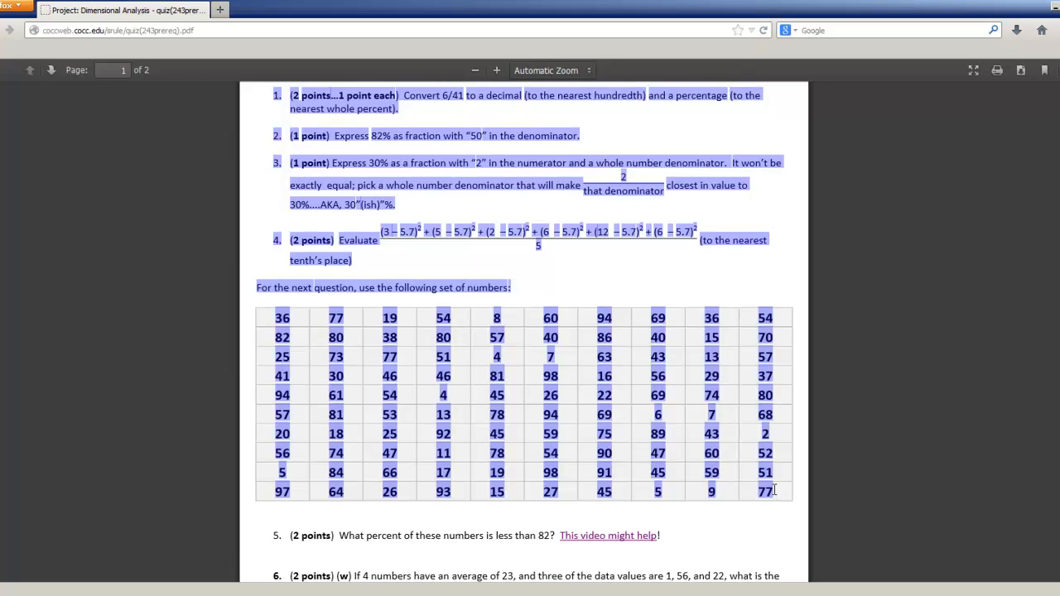
{"action": "scroll", "coordinate": [769, 492], "scroll_direction": "up", "scroll_amount": 2}
{"action": "scroll", "coordinate": [769, 497], "scroll_direction": "down", "scroll_amount": 2}
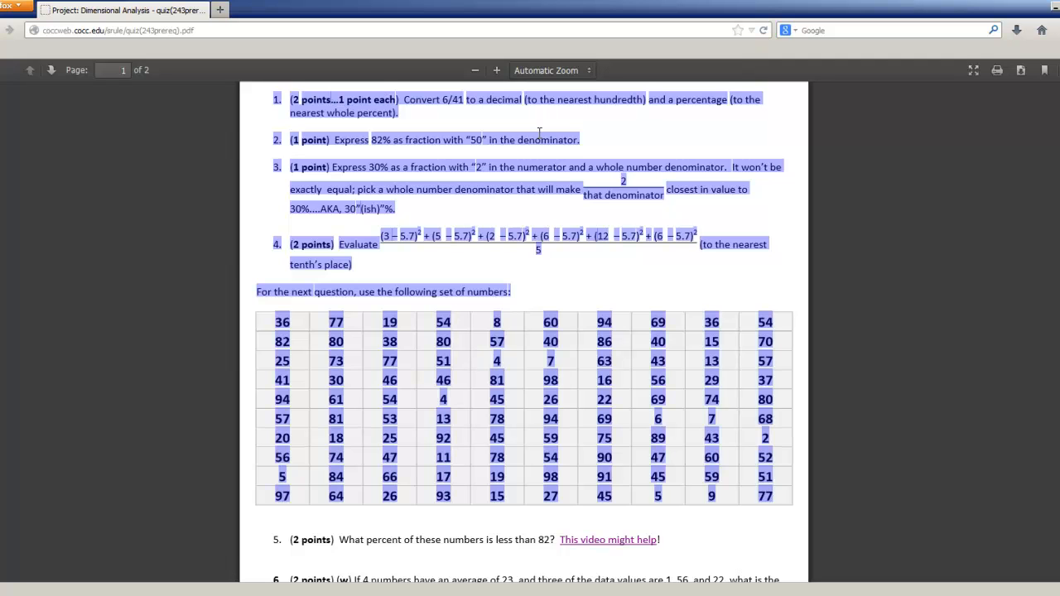
{"action": "right_click", "coordinate": [548, 379]}
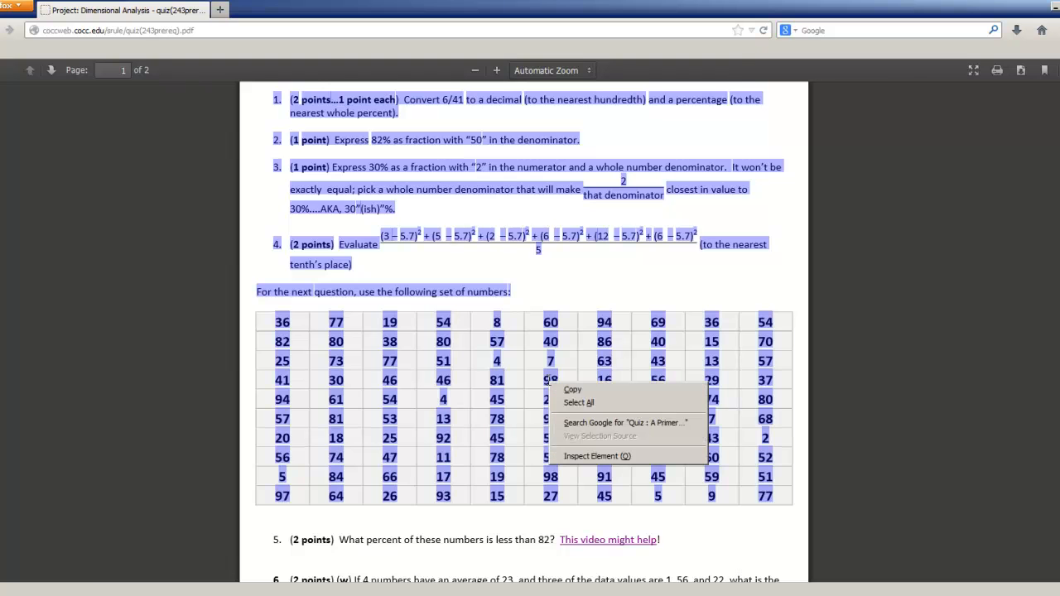
{"action": "left_click", "coordinate": [573, 390]}
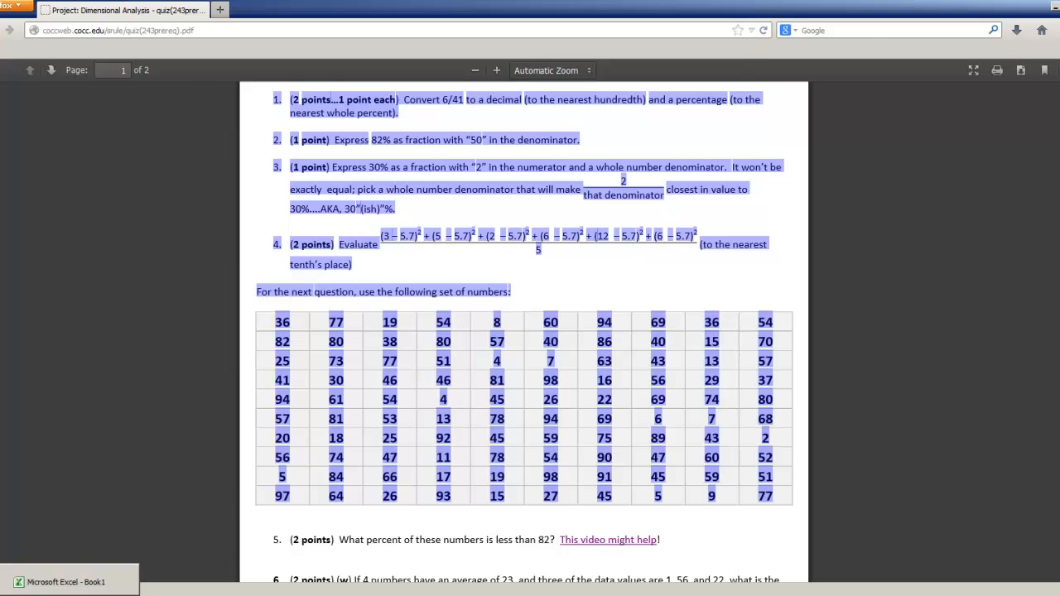
Switch to the Excel workbook Book1 and paste the copied quiz content starting at cell A1.
{"action": "left_click", "coordinate": [66, 583]}
{"action": "left_click", "coordinate": [711, 325]}
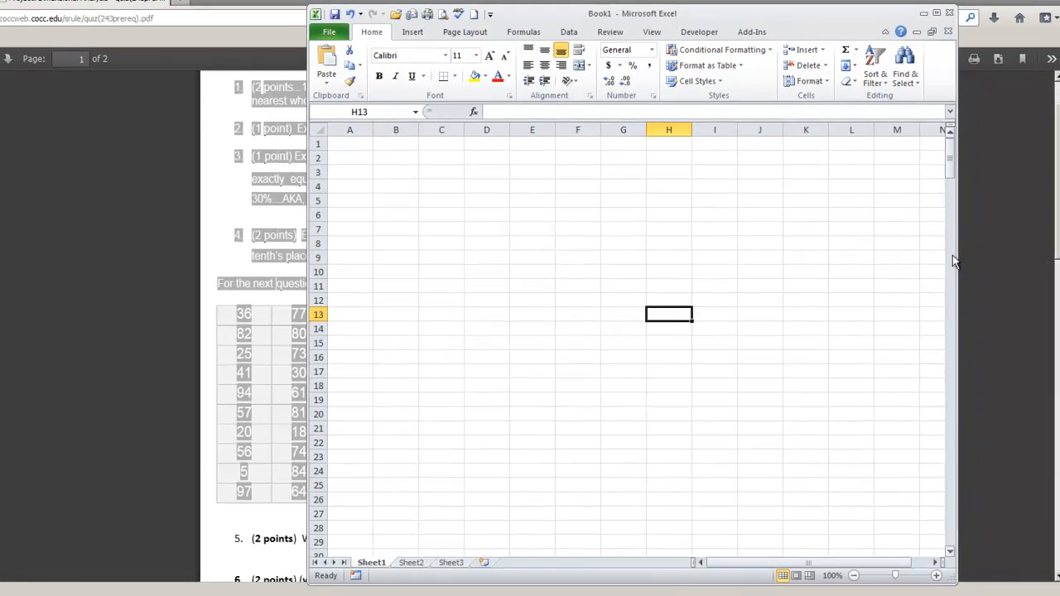
{"action": "left_click", "coordinate": [360, 143]}
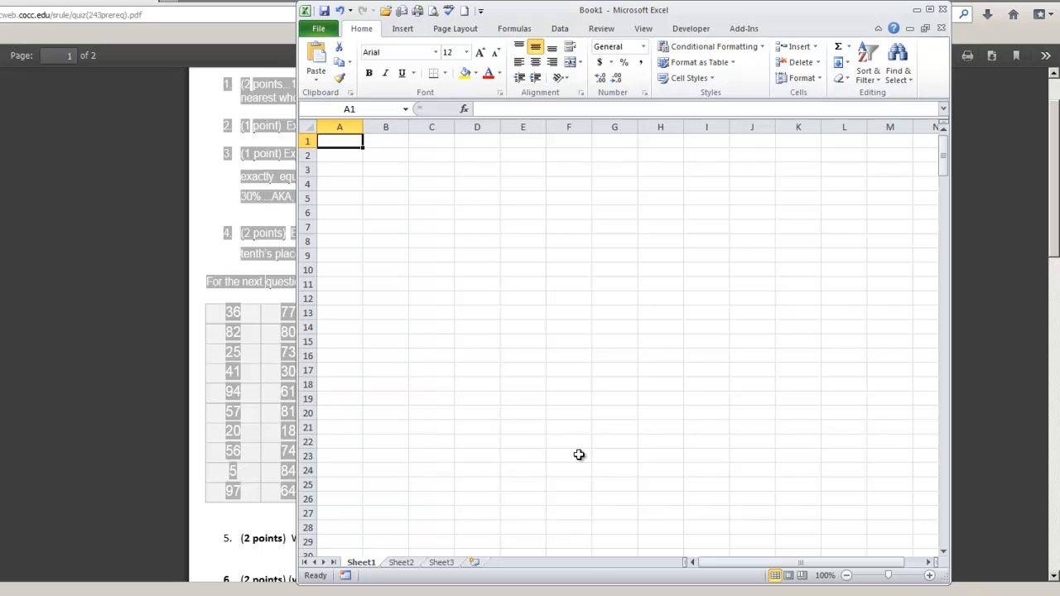
{"action": "key", "text": "ctrl+v"}
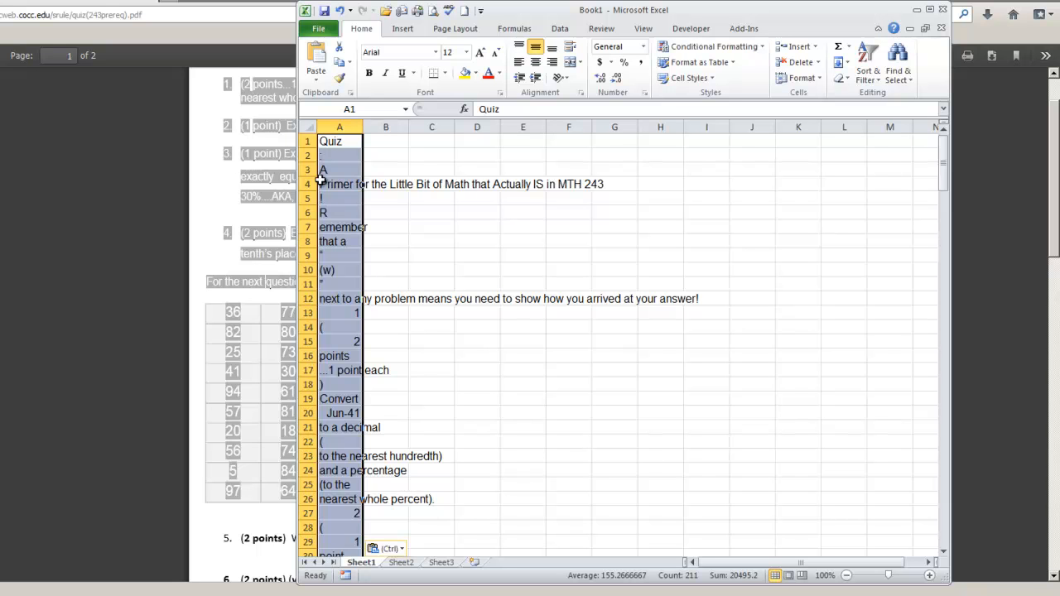
Examine the pasted content in column A to find where the set of numbers starts and ends.
{"action": "scroll", "coordinate": [351, 181], "scroll_direction": "down", "scroll_amount": 13}
{"action": "scroll", "coordinate": [351, 180], "scroll_direction": "down", "scroll_amount": 19}
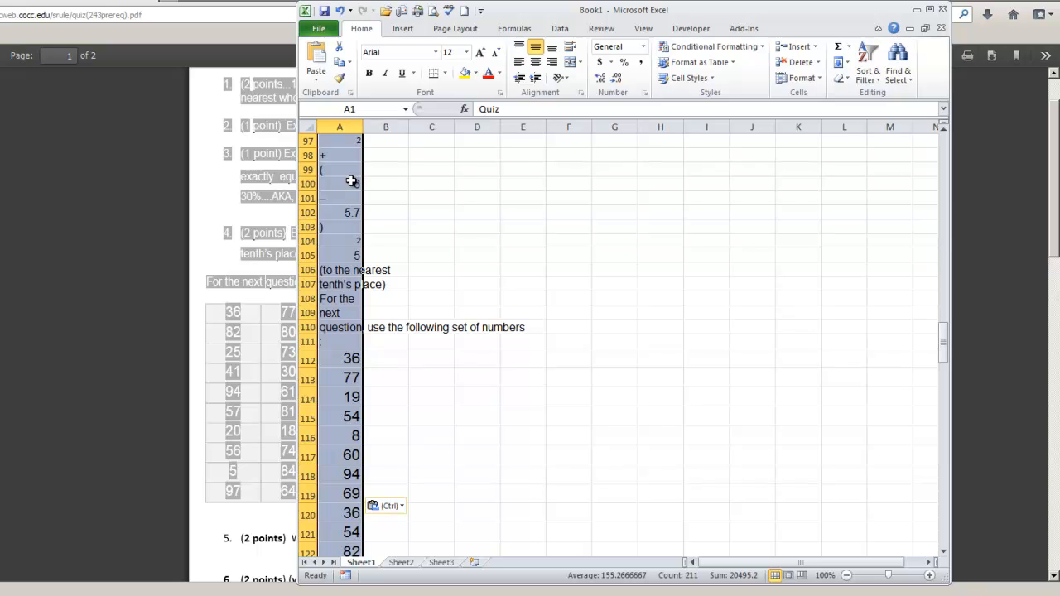
{"action": "scroll", "coordinate": [351, 181], "scroll_direction": "up", "scroll_amount": 15}
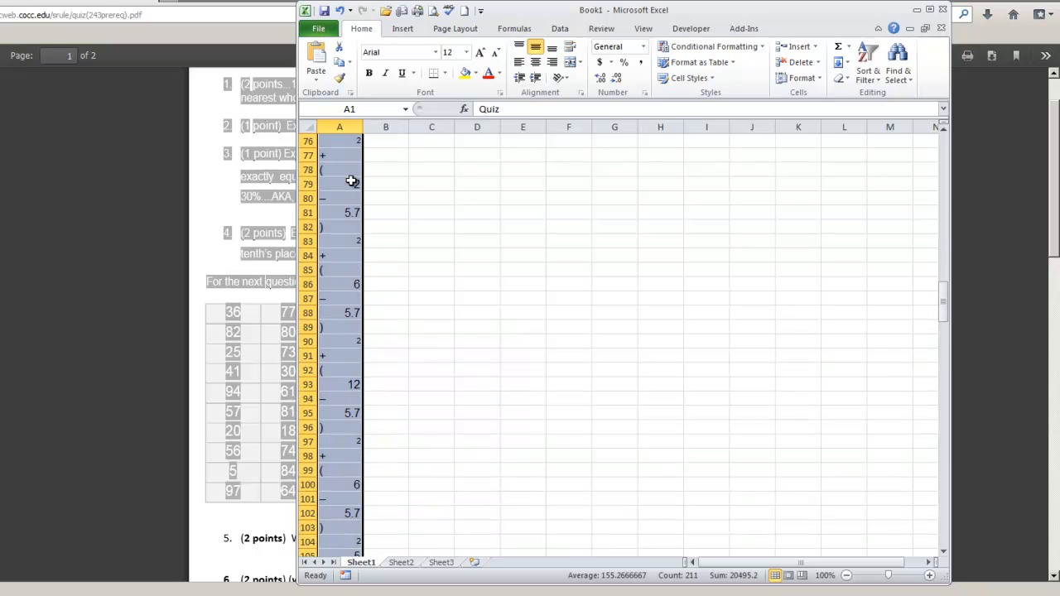
{"action": "scroll", "coordinate": [351, 181], "scroll_direction": "up", "scroll_amount": 9}
{"action": "scroll", "coordinate": [352, 180], "scroll_direction": "down", "scroll_amount": 20}
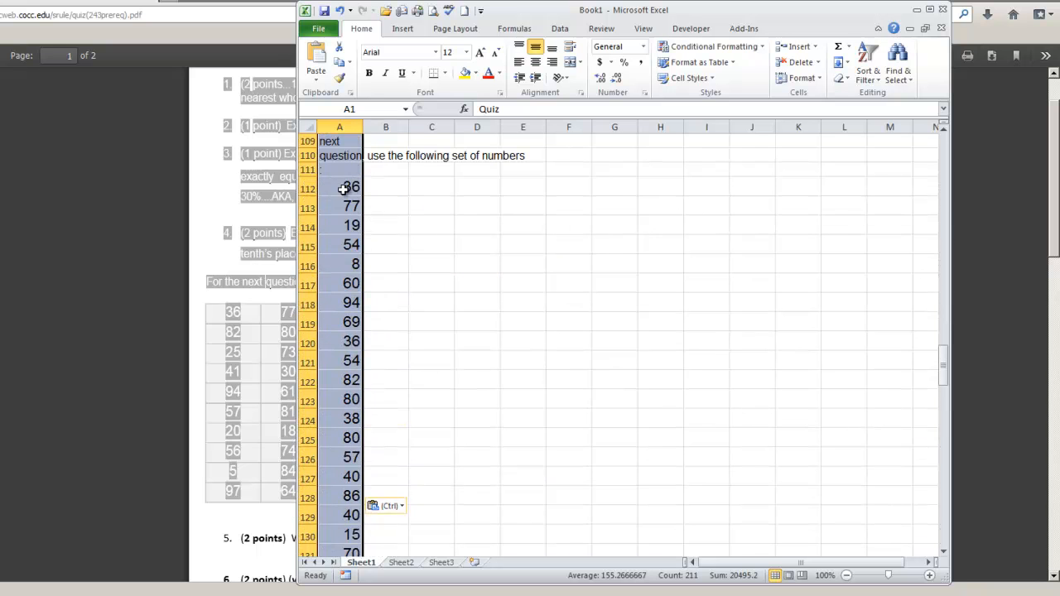
{"action": "left_click", "coordinate": [351, 181]}
{"action": "scroll", "coordinate": [368, 315], "scroll_direction": "down", "scroll_amount": 20}
{"action": "scroll", "coordinate": [368, 315], "scroll_direction": "down", "scroll_amount": 13}
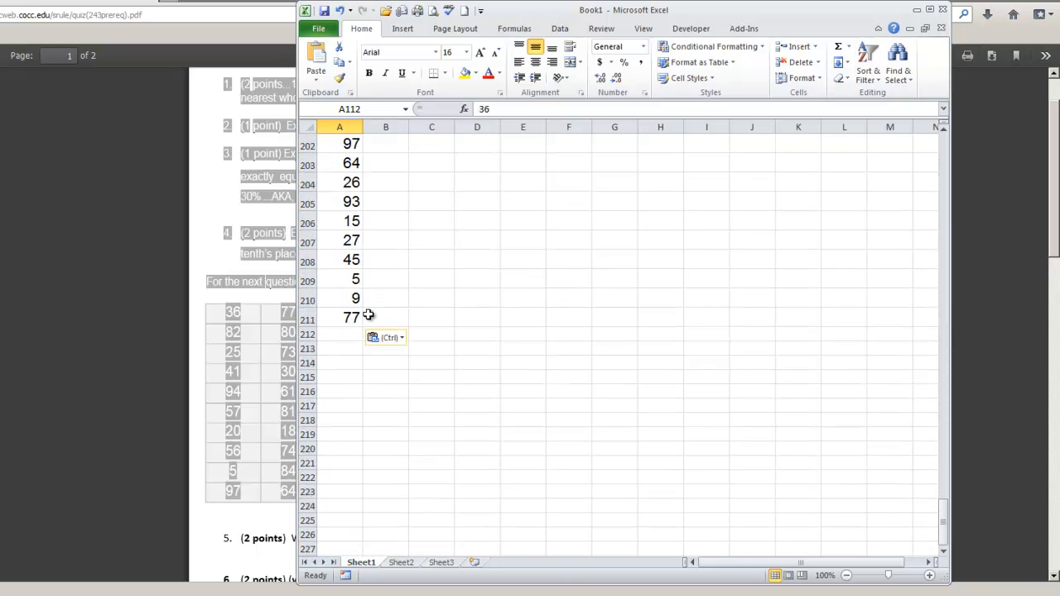
{"action": "left_click", "coordinate": [334, 143]}
{"action": "scroll", "coordinate": [411, 270], "scroll_direction": "up", "scroll_amount": 2}
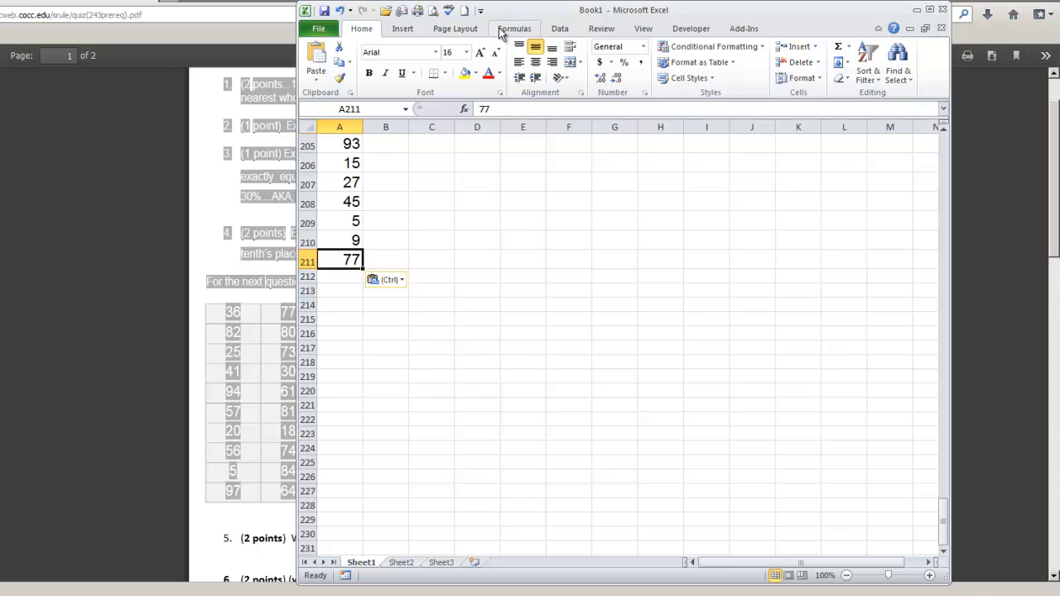
{"action": "scroll", "coordinate": [466, 240], "scroll_direction": "up", "scroll_amount": 16}
{"action": "scroll", "coordinate": [466, 241], "scroll_direction": "up", "scroll_amount": 20}
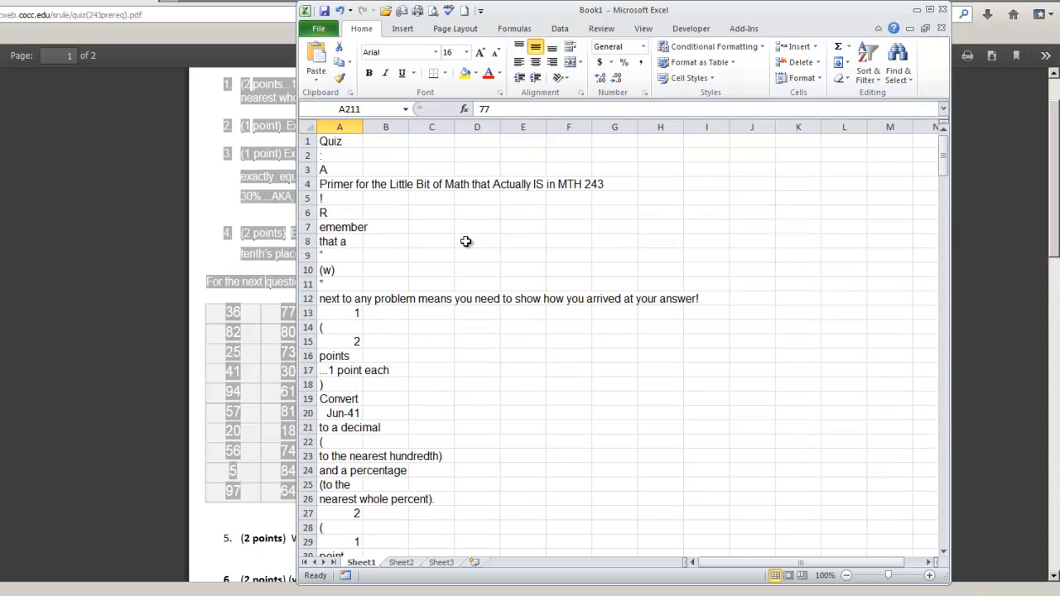
Delete rows 1 through 111 containing the quiz text above the number set, and check the remaining data.
{"action": "left_click", "coordinate": [307, 142]}
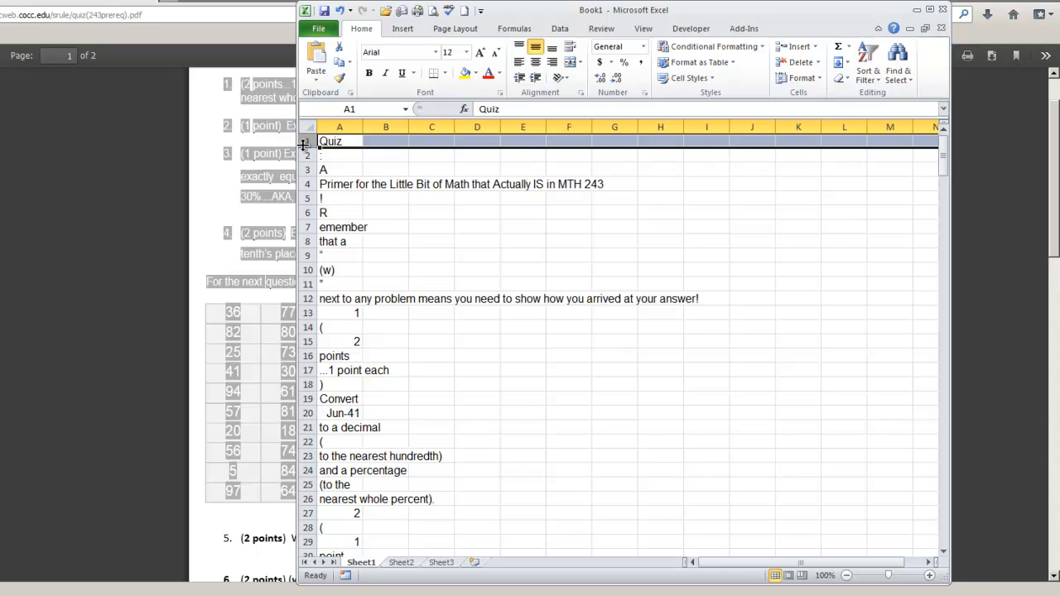
{"action": "scroll", "coordinate": [435, 239], "scroll_direction": "down", "scroll_amount": 20}
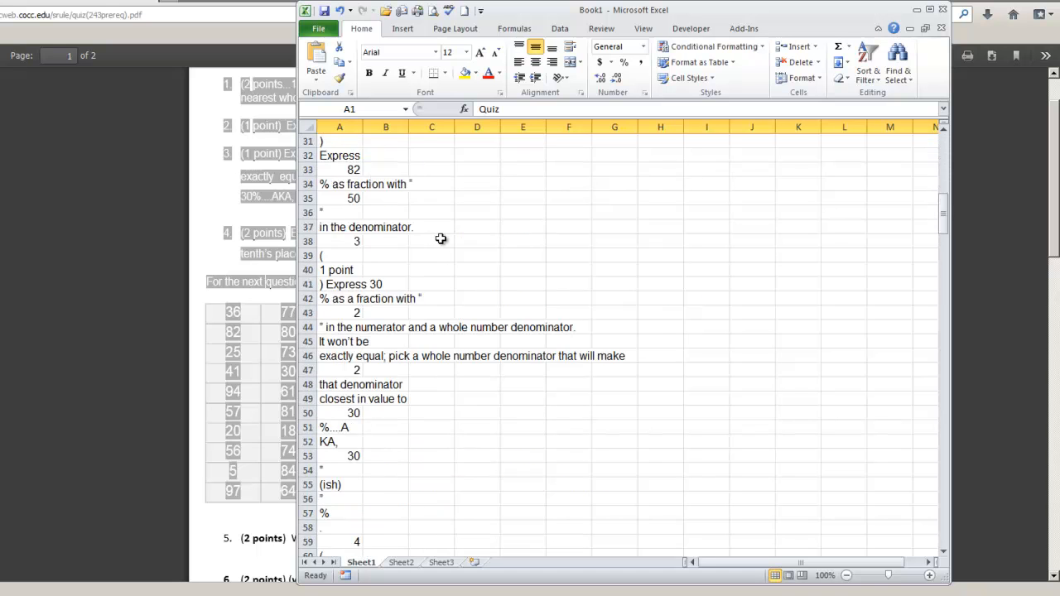
{"action": "scroll", "coordinate": [440, 238], "scroll_direction": "down", "scroll_amount": 12}
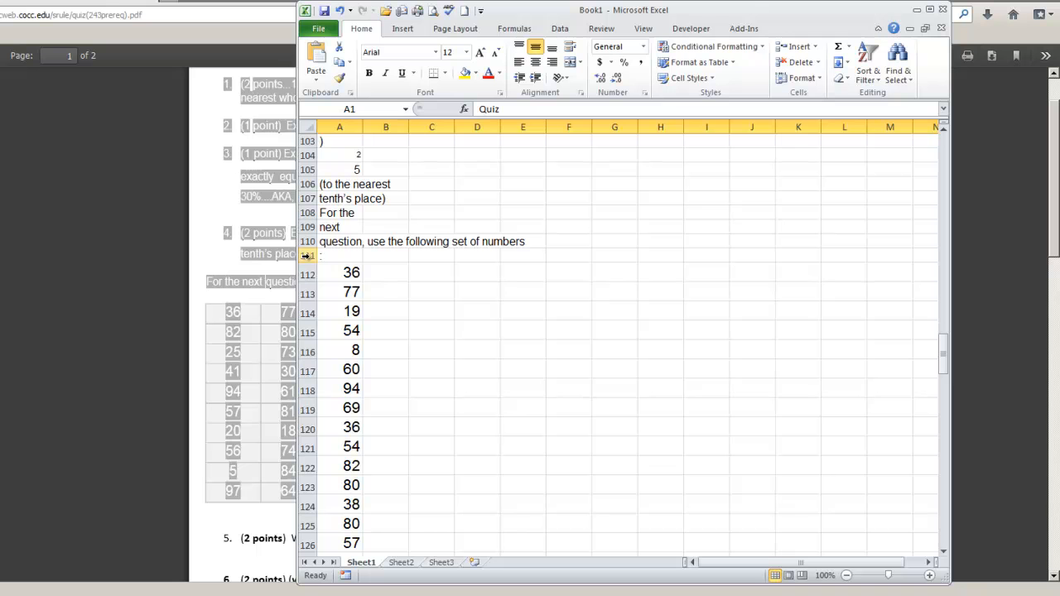
{"action": "left_click", "coordinate": [307, 256], "text": "shift"}
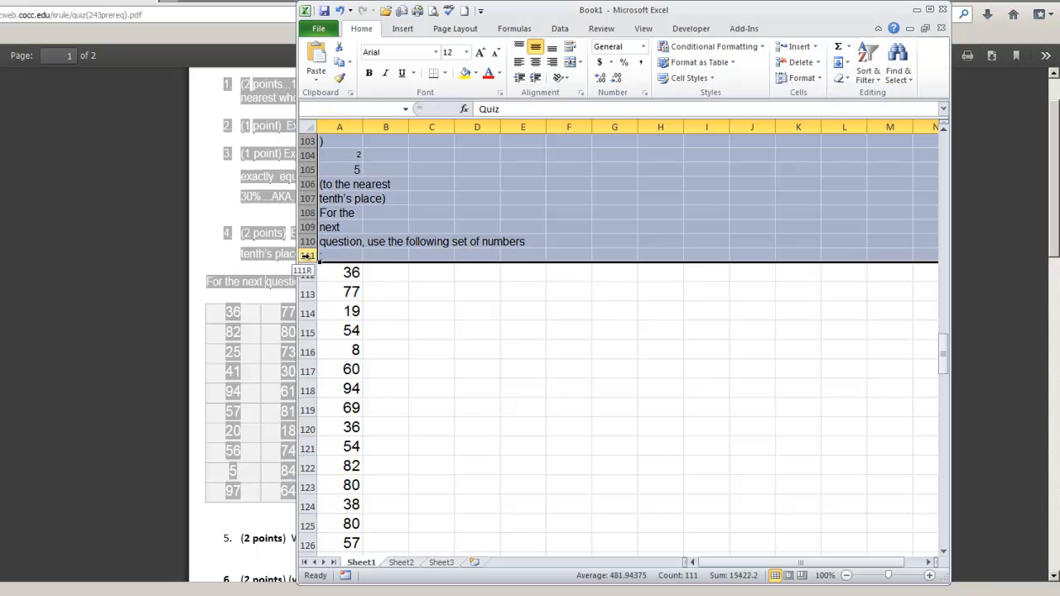
{"action": "scroll", "coordinate": [574, 299], "scroll_direction": "up", "scroll_amount": 20}
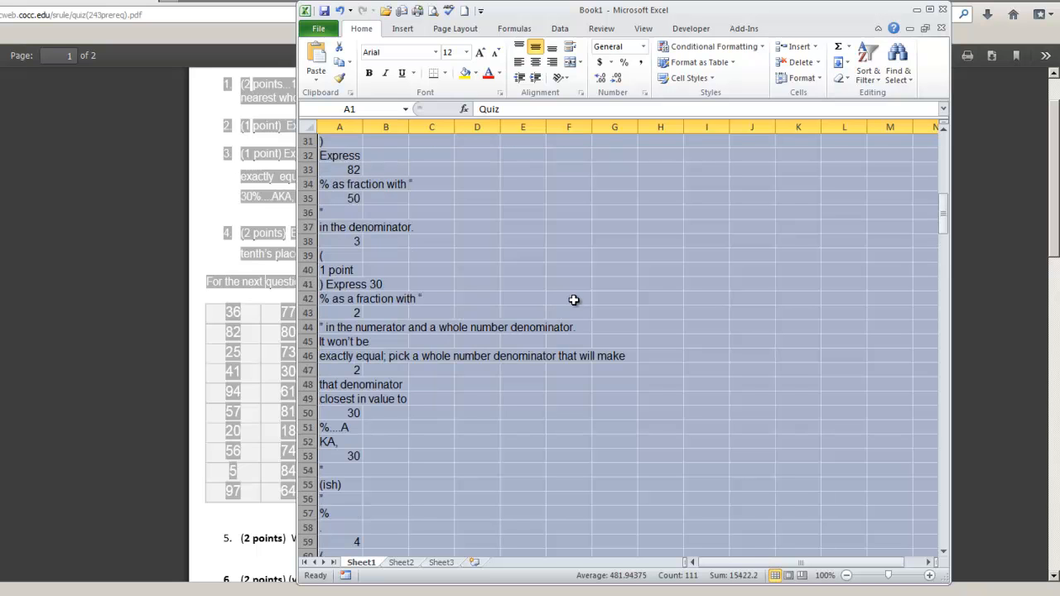
{"action": "right_click", "coordinate": [495, 257]}
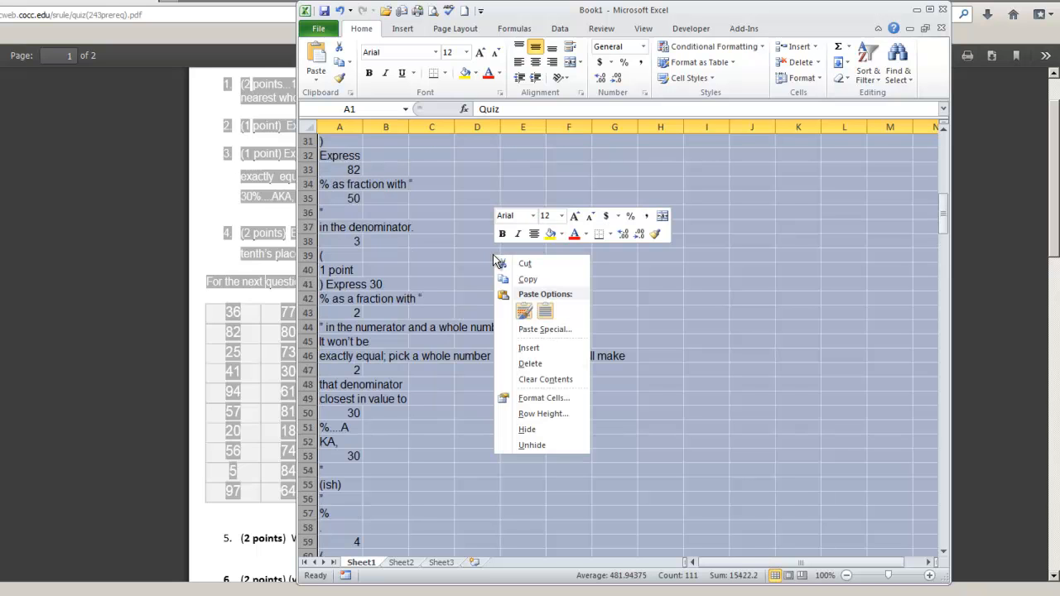
{"action": "left_click", "coordinate": [533, 365]}
{"action": "left_click", "coordinate": [532, 360]}
{"action": "scroll", "coordinate": [532, 361], "scroll_direction": "down", "scroll_amount": 19}
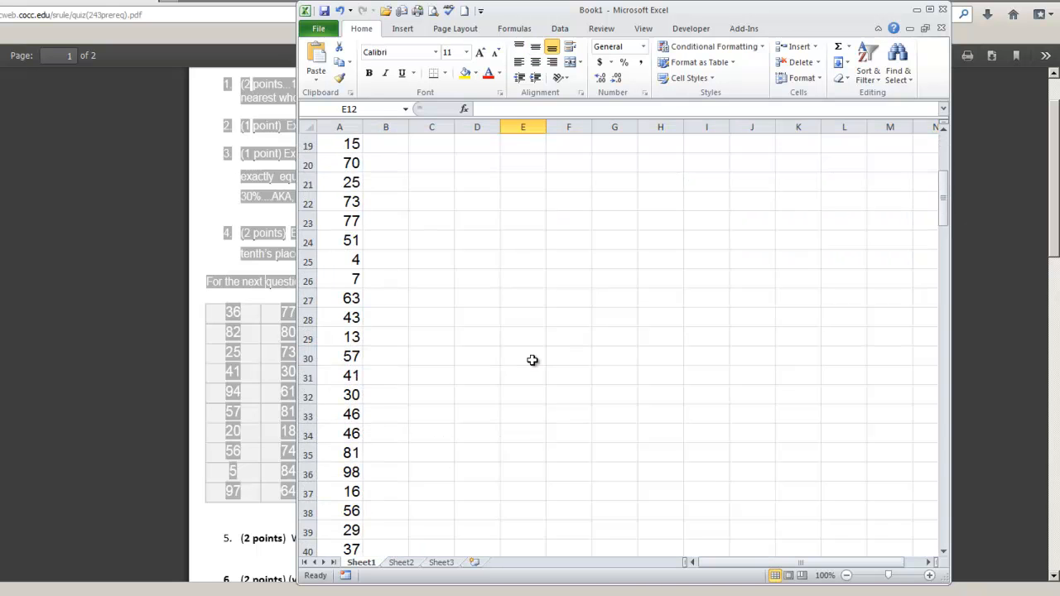
{"action": "scroll", "coordinate": [532, 361], "scroll_direction": "down", "scroll_amount": 12}
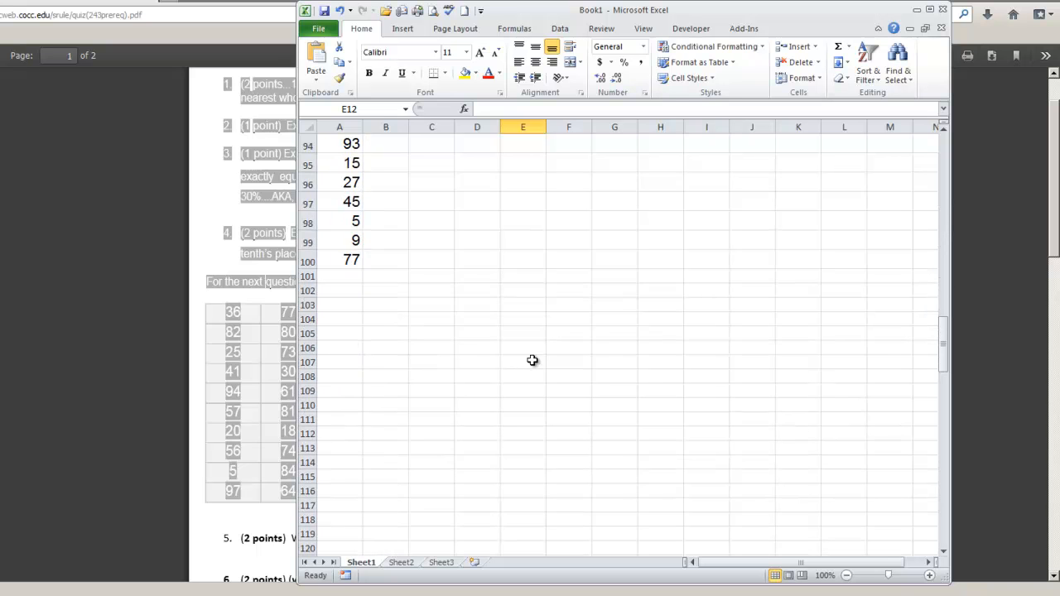
{"action": "scroll", "coordinate": [444, 253], "scroll_direction": "up", "scroll_amount": 20}
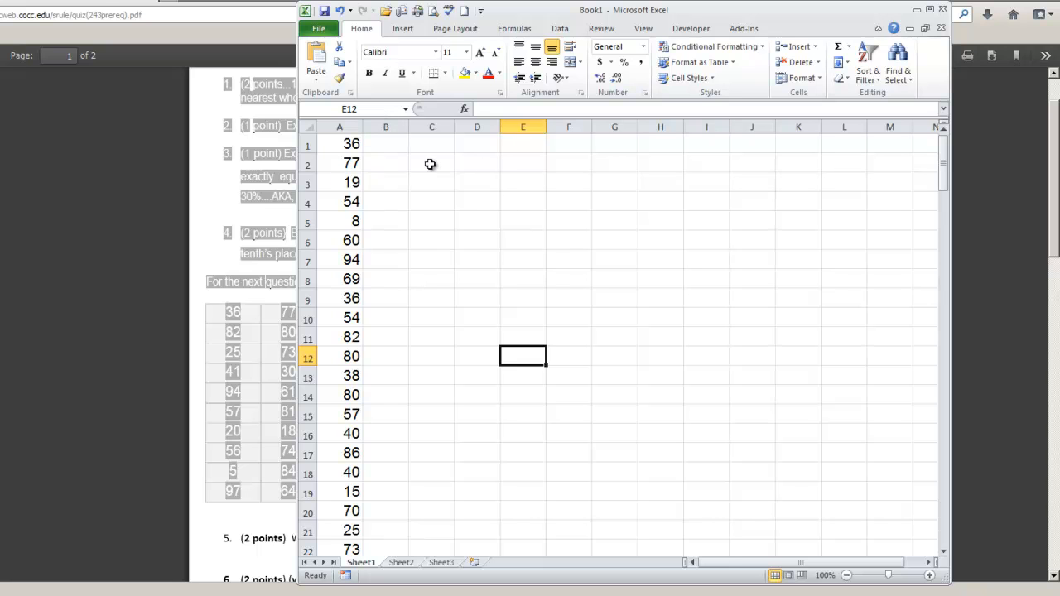
Enter the formula =COUNTIF(A1:A100,"<82") in cell D3 to count the numbers less than 82.
{"action": "left_click", "coordinate": [468, 183]}
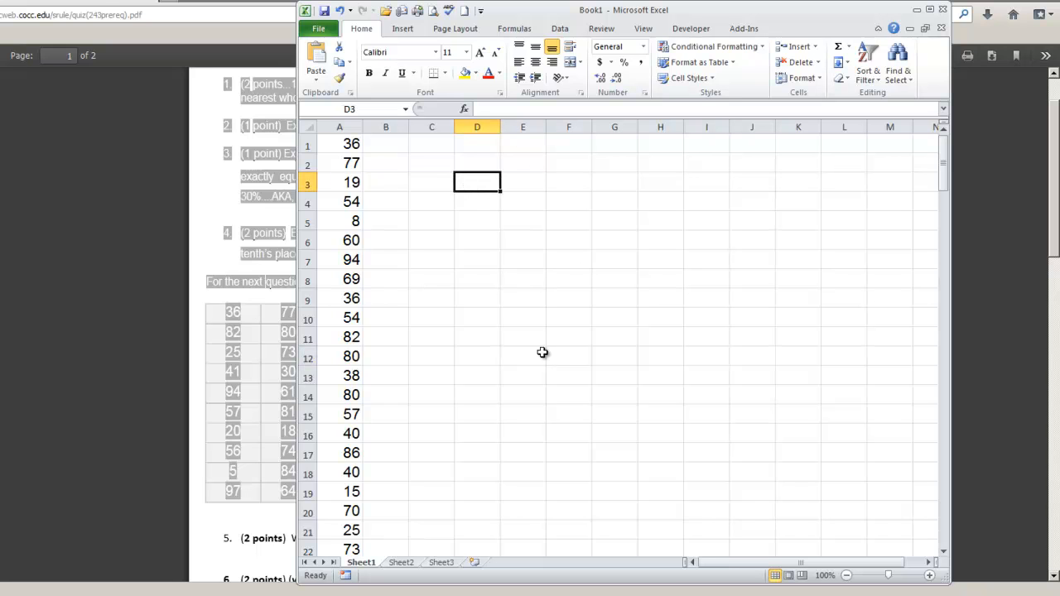
{"action": "type", "text": "="}
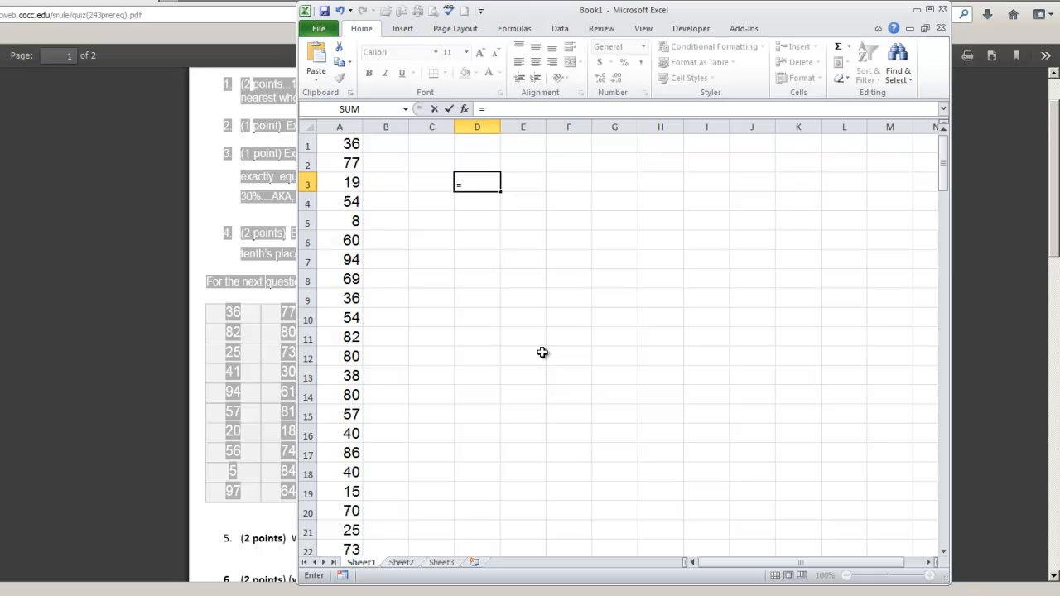
{"action": "type", "text": "coun"}
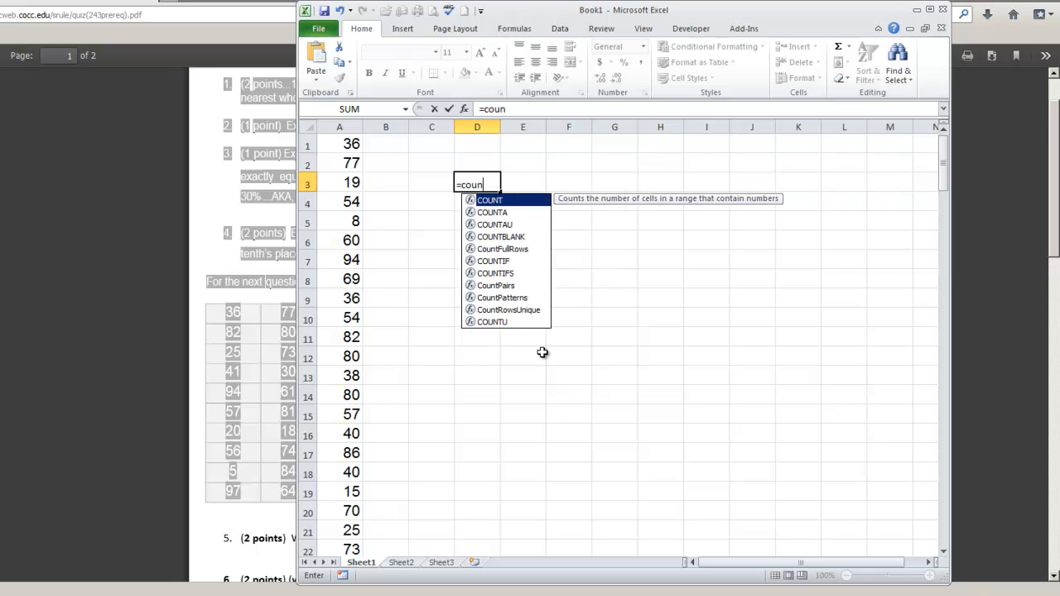
{"action": "type", "text": "tif"}
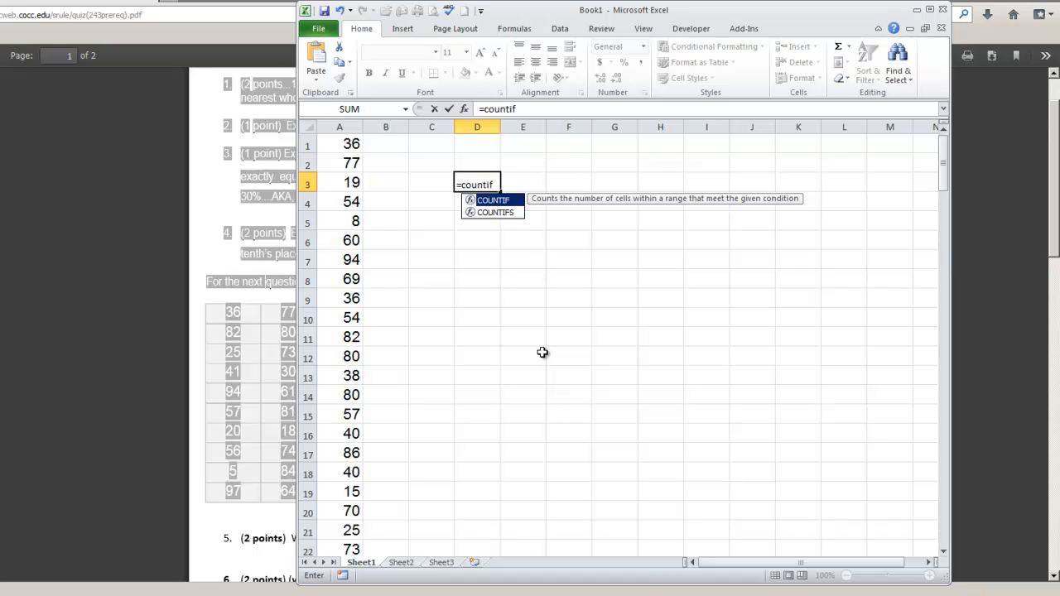
{"action": "type", "text": "("}
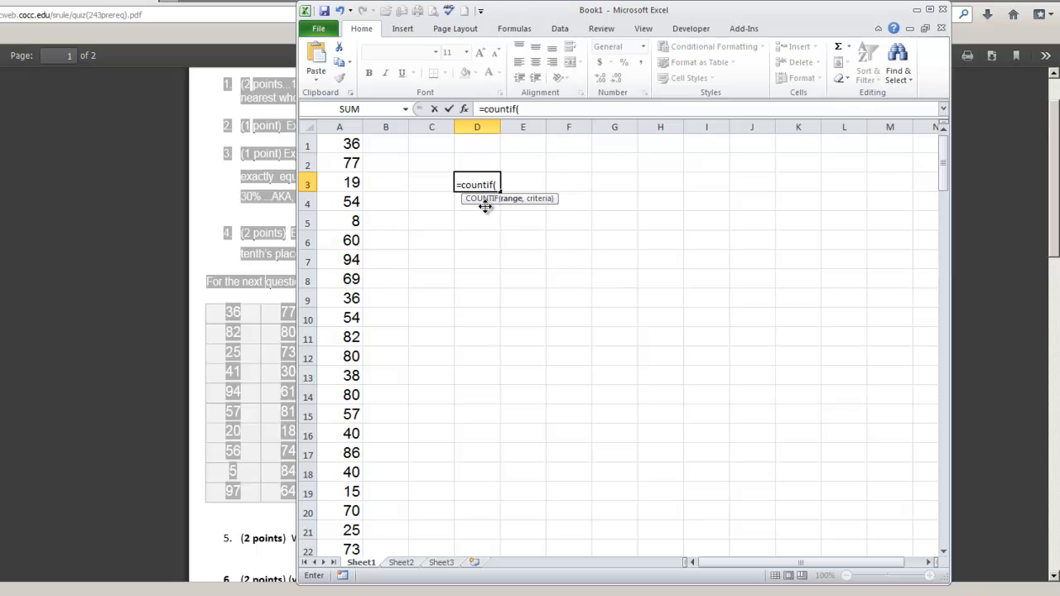
{"action": "left_click", "coordinate": [344, 139]}
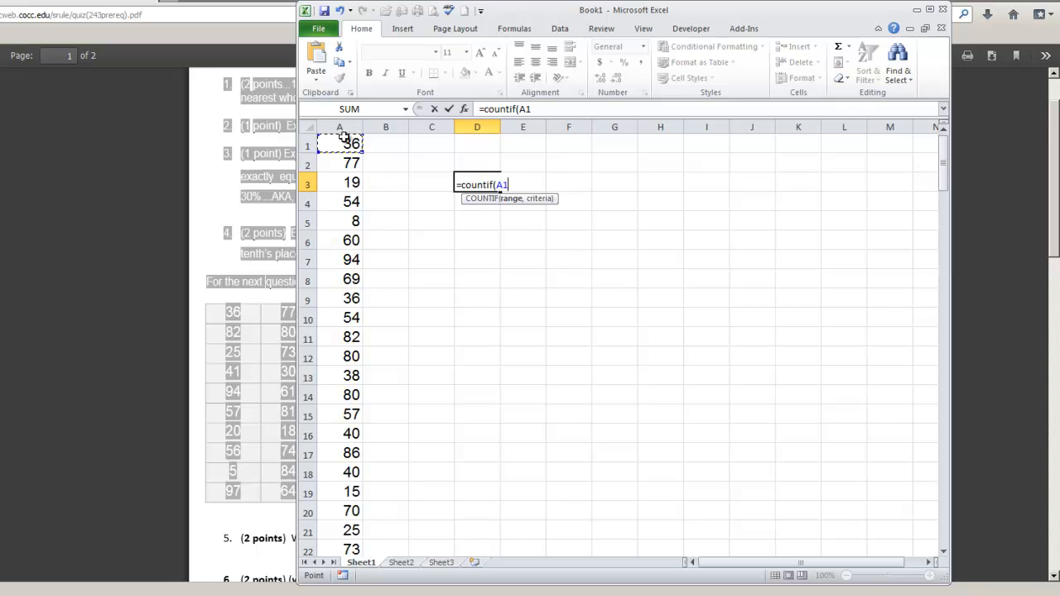
{"action": "left_click_drag", "start_coordinate": [343, 140], "coordinate": [344, 519]}
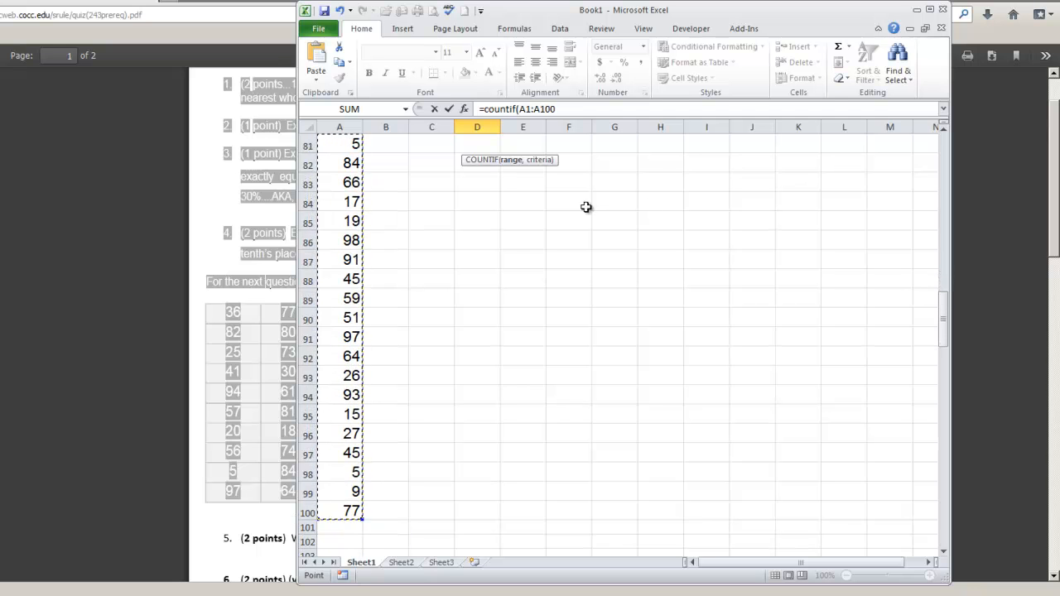
{"action": "scroll", "coordinate": [530, 232], "scroll_direction": "up", "scroll_amount": 20}
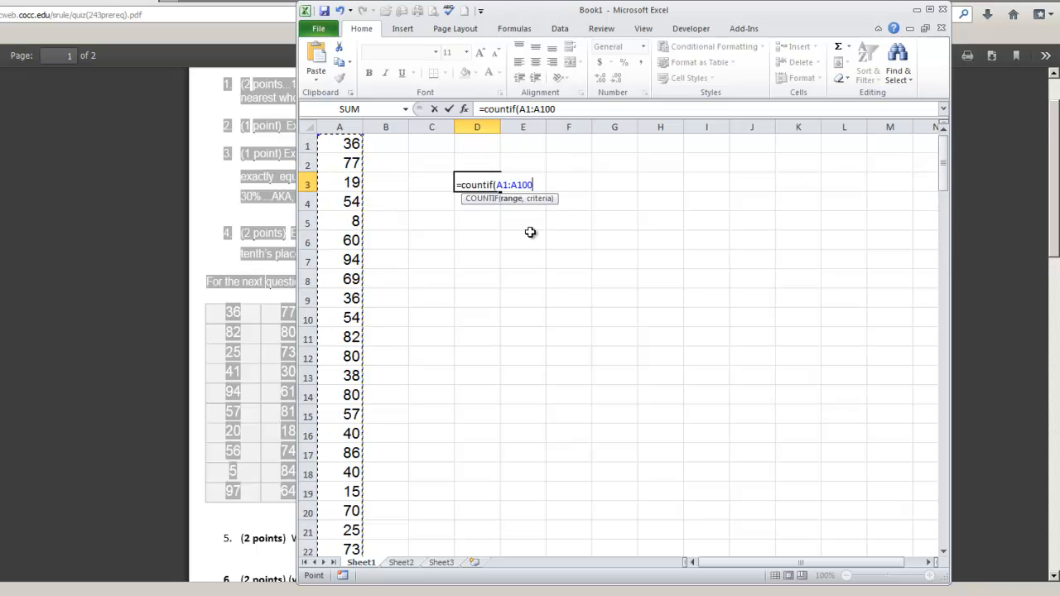
{"action": "left_click", "coordinate": [572, 108]}
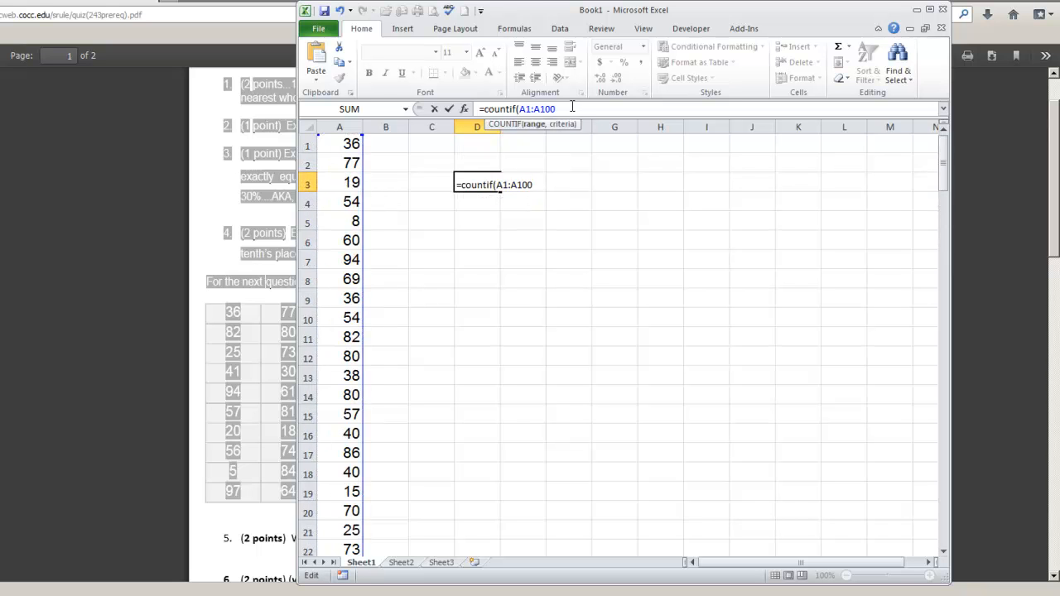
{"action": "type", "text": ","}
{"action": "type", "text": "\"<82\")"}
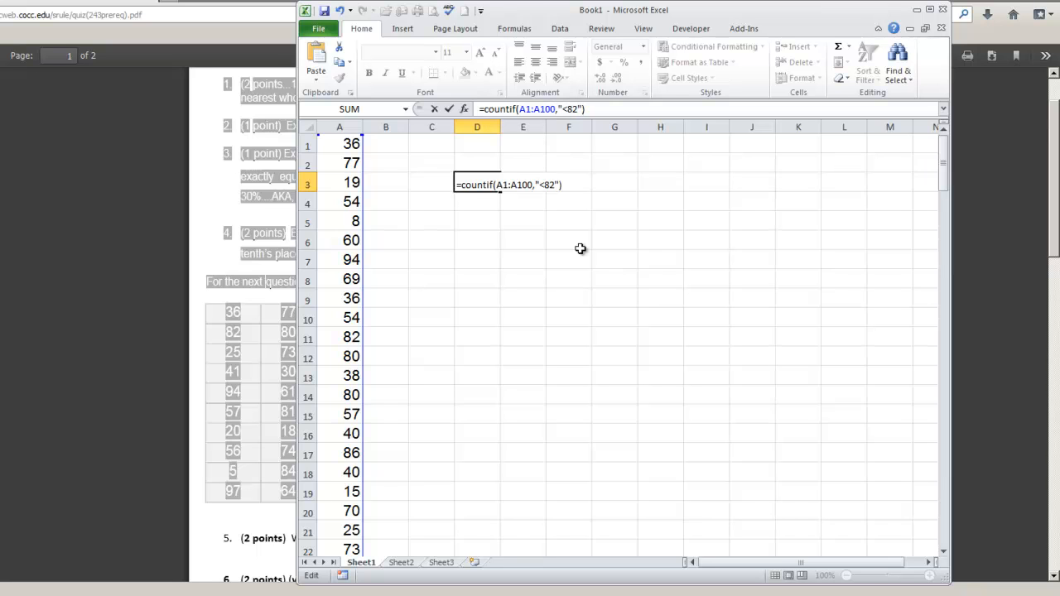
{"action": "key", "text": "Return"}
{"action": "left_click", "coordinate": [484, 176]}
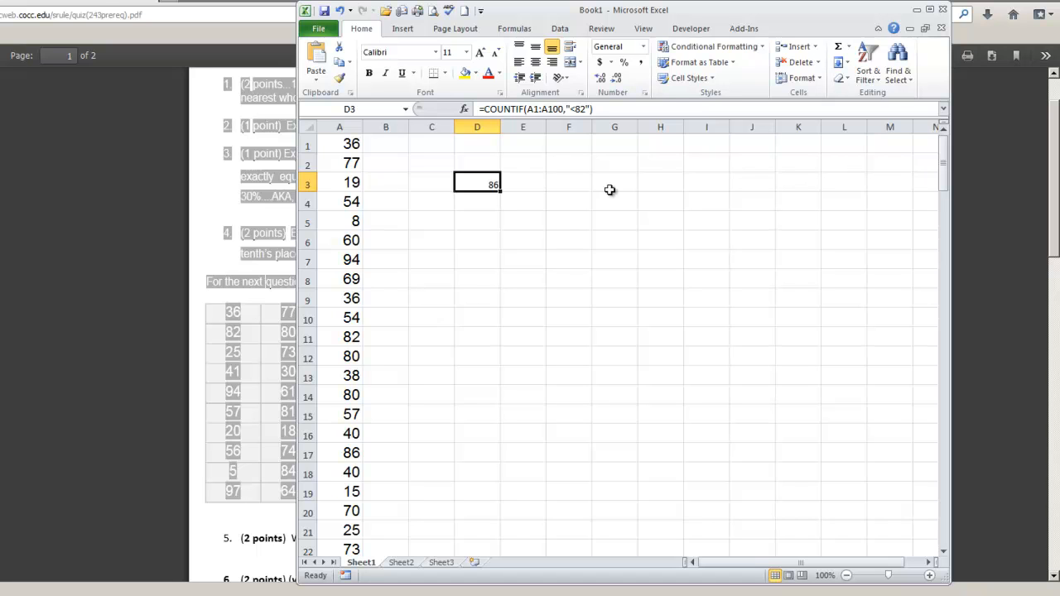
Change the criterion of the COUNTIF formula in D3 to "<=82" so it also counts values equal to 82.
{"action": "left_click", "coordinate": [580, 110]}
{"action": "type", "text": "="}
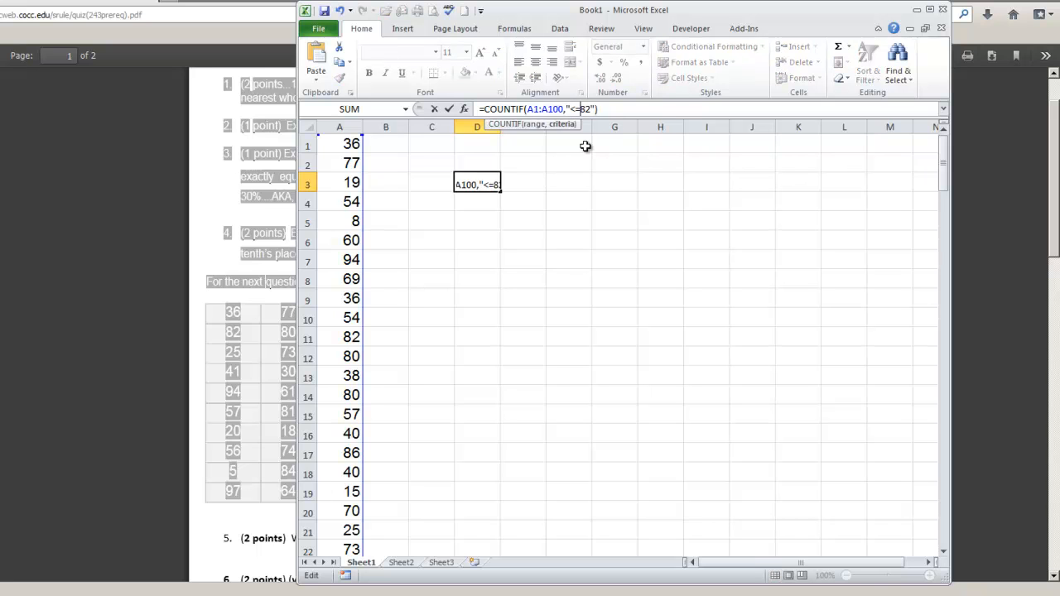
{"action": "key", "text": "Return"}
{"action": "left_click", "coordinate": [492, 183]}
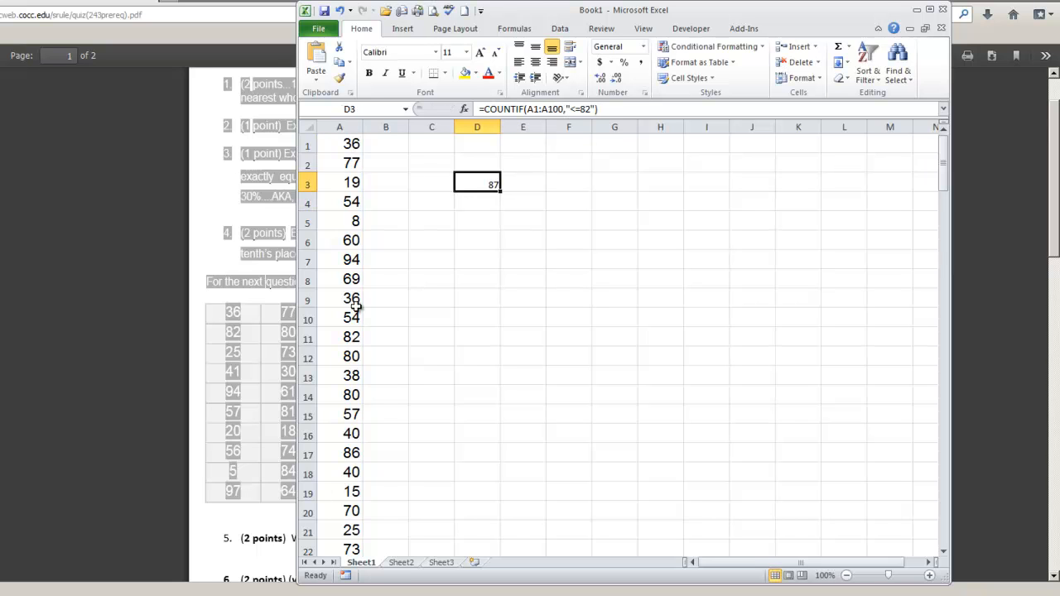
Change the criterion of the COUNTIF formula in D3 to 5 to count values exactly equal to 5, and look through the numbers in column A.
{"action": "left_click", "coordinate": [349, 337]}
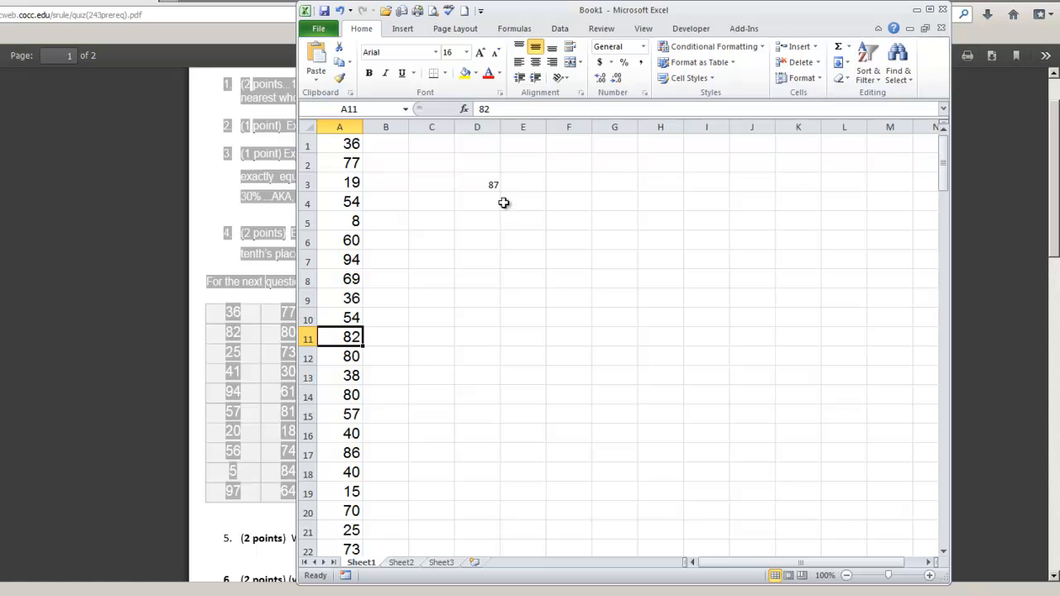
{"action": "left_click", "coordinate": [487, 181]}
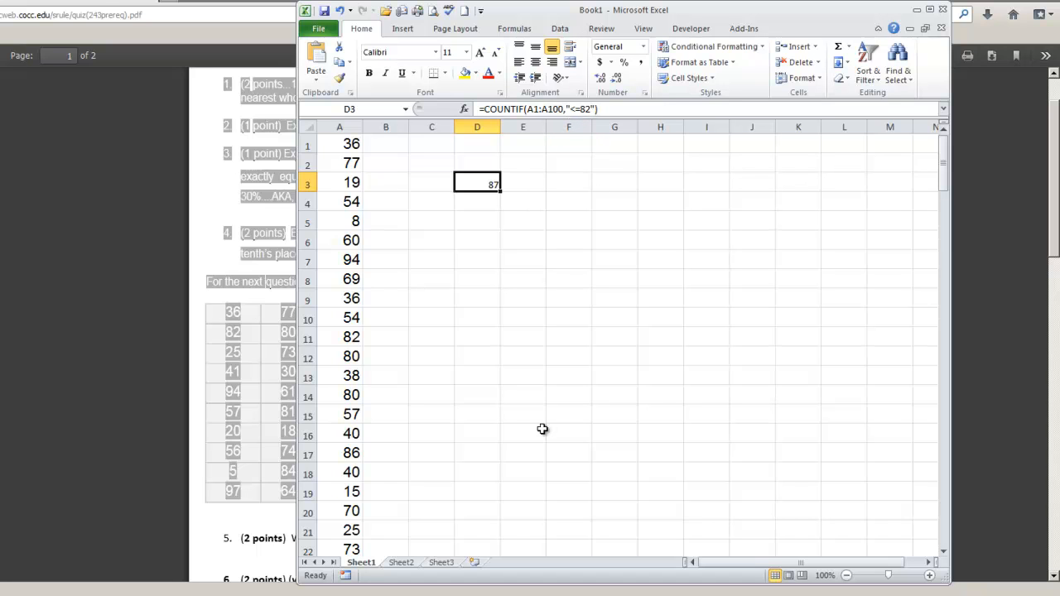
{"action": "left_click", "coordinate": [567, 109]}
{"action": "key", "text": "BackSpace"}
{"action": "key", "text": "BackSpace"}
{"action": "key", "text": "BackSpace"}
{"action": "key", "text": "BackSpace"}
{"action": "key", "text": "BackSpace"}
{"action": "key", "text": "BackSpace"}
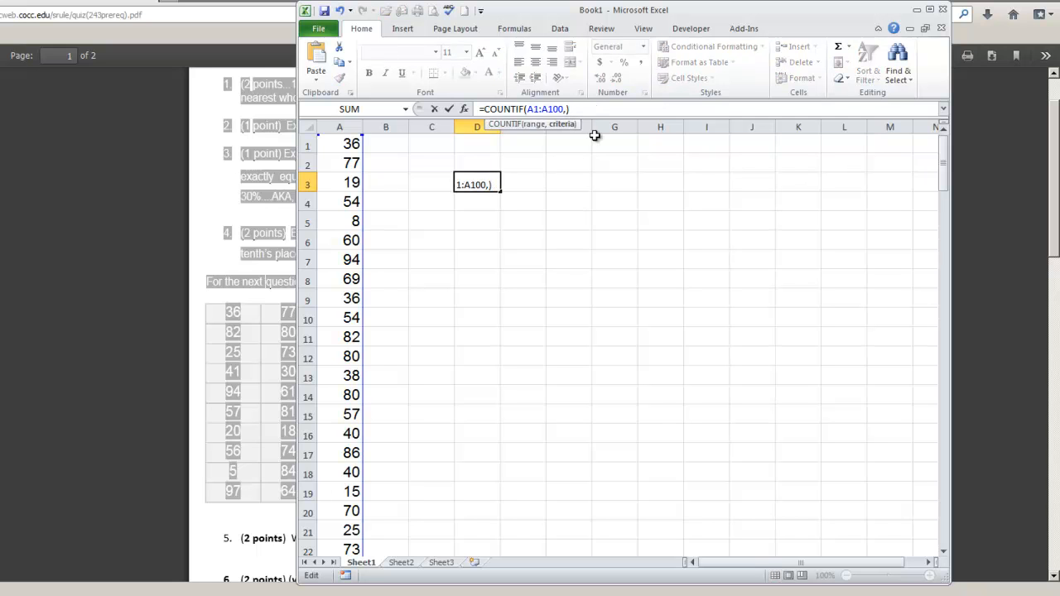
{"action": "type", "text": "36"}
{"action": "key", "text": "Return"}
{"action": "left_click", "coordinate": [503, 184]}
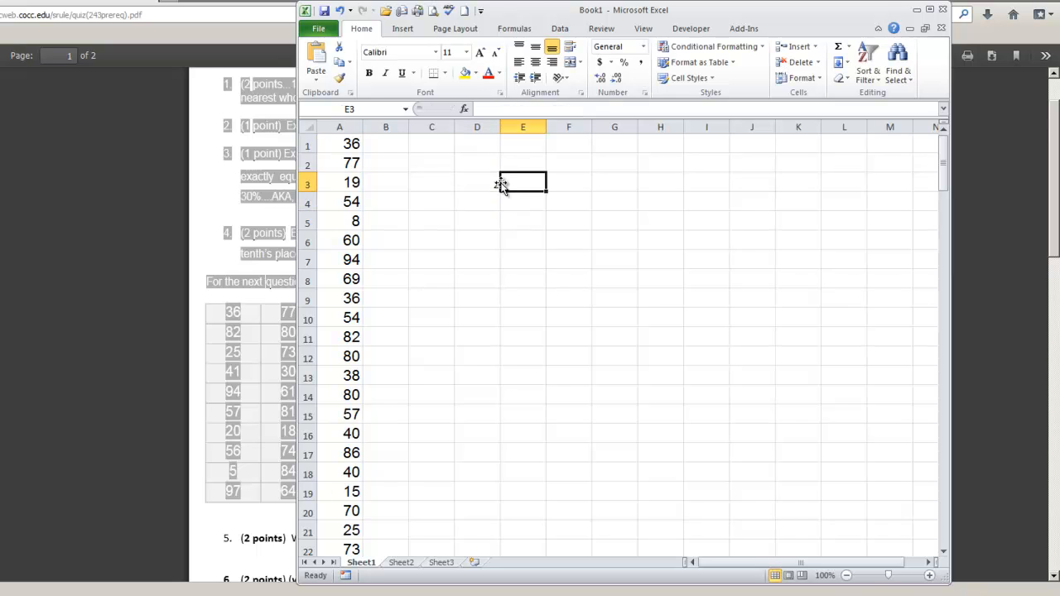
{"action": "left_click", "coordinate": [497, 182]}
{"action": "scroll", "coordinate": [383, 364], "scroll_direction": "down", "scroll_amount": 4}
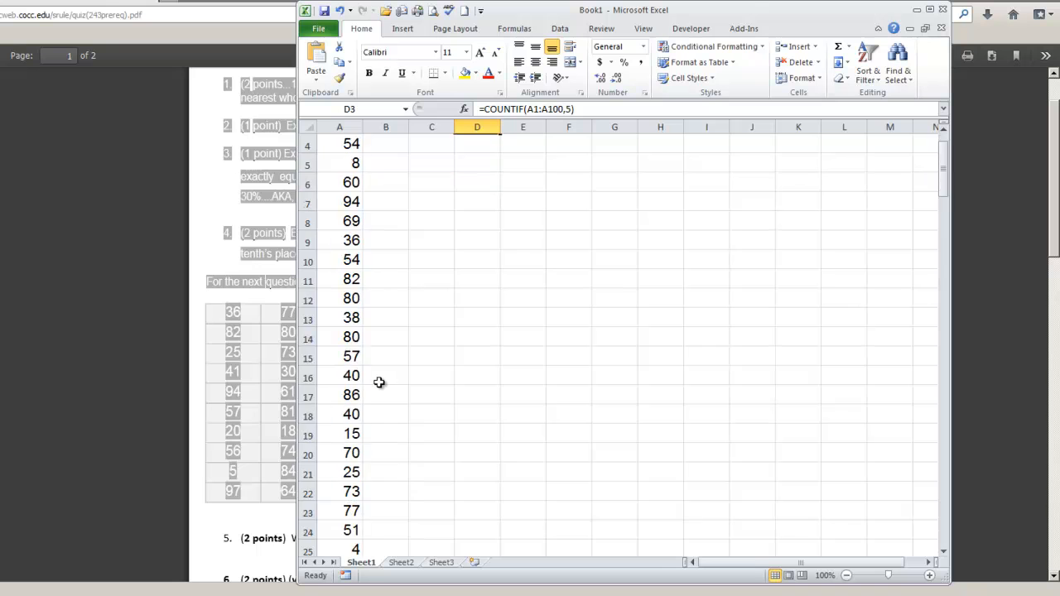
{"action": "scroll", "coordinate": [379, 382], "scroll_direction": "down", "scroll_amount": 5}
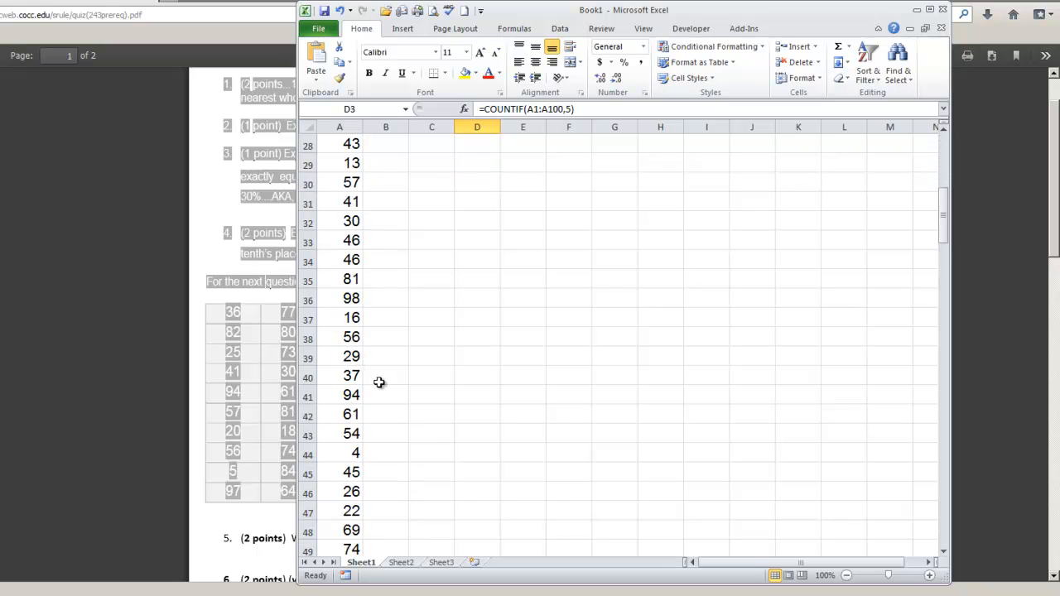
{"action": "scroll", "coordinate": [379, 382], "scroll_direction": "up", "scroll_amount": 9}
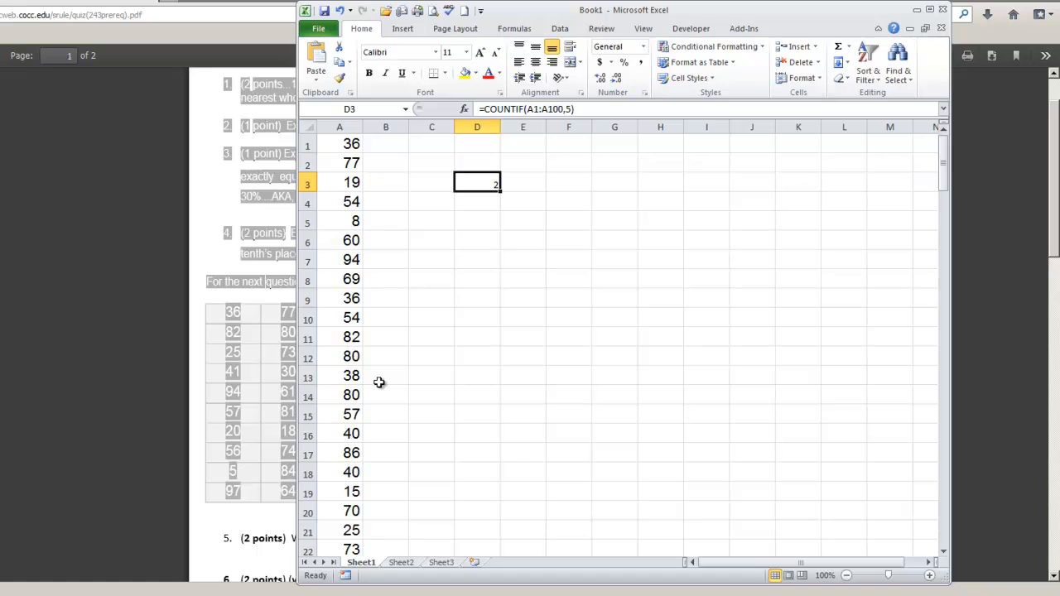
Select the entire COUNTIF formula in cell D3 for editing.
{"action": "left_click_drag", "start_coordinate": [580, 109], "coordinate": [479, 108]}
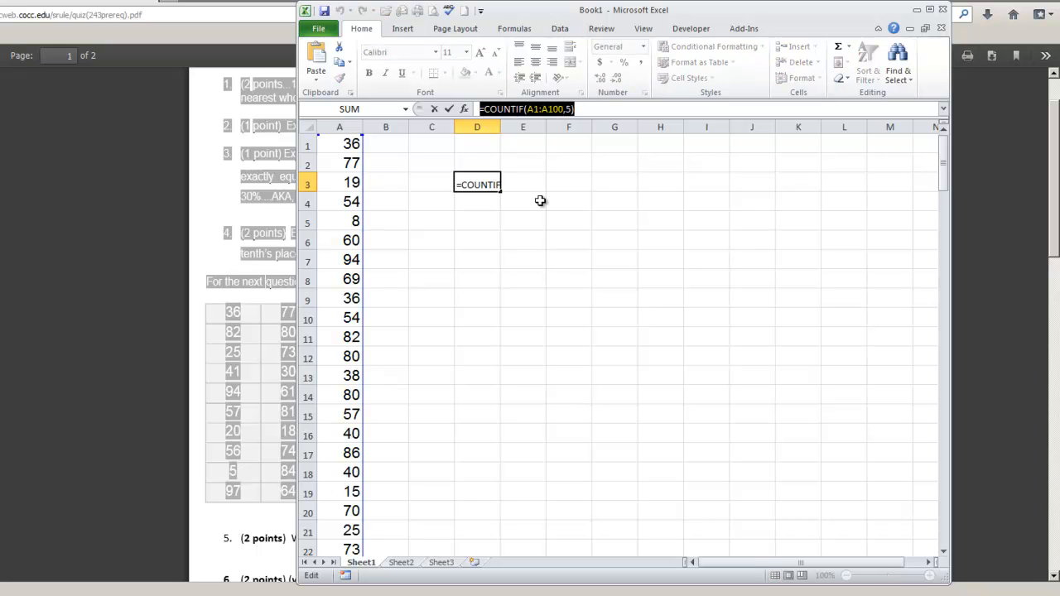